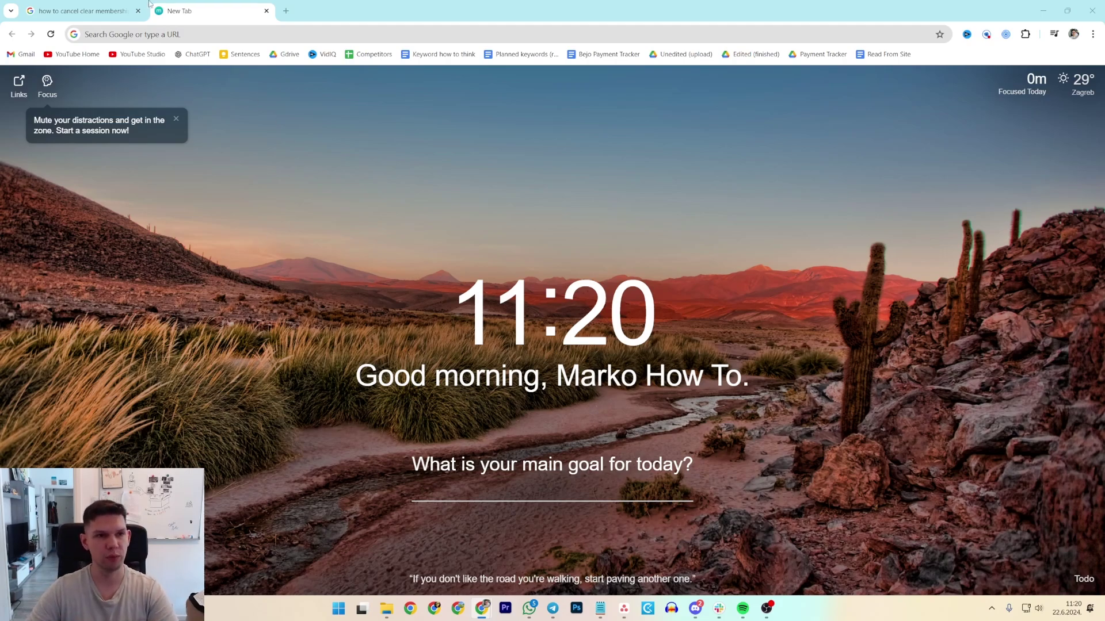
# Step: Switch back to the Google search results for cancelling a CLEAR membership
pyautogui.click(81, 11)
# Step: Open the Cushion.ai article, reject the cookie banner, and highlight the intro sentence
pyautogui.click(190, 296)
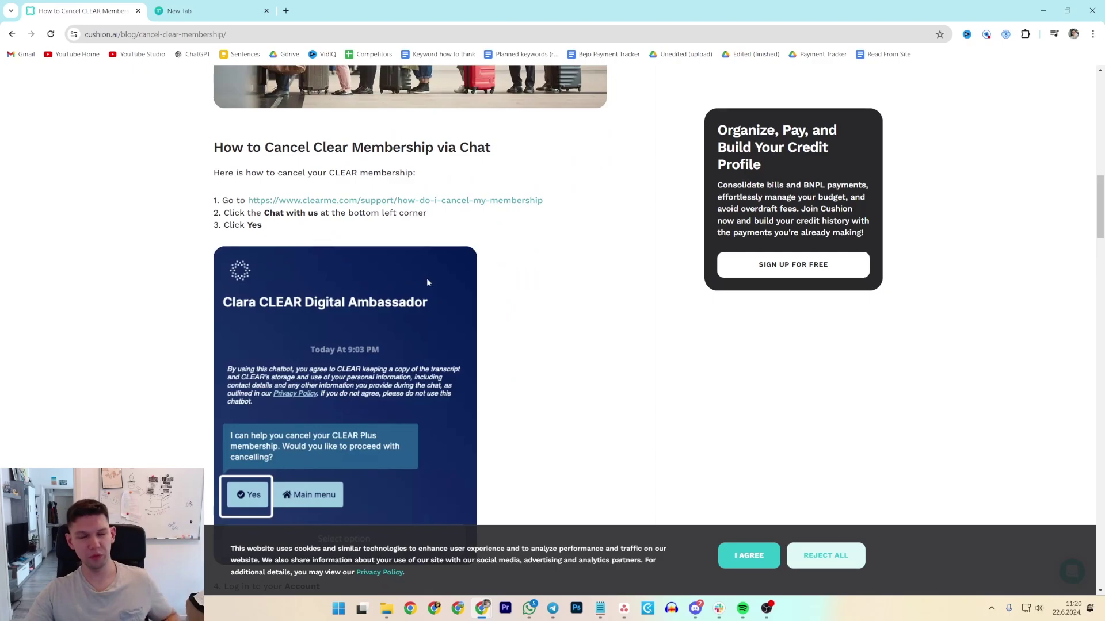
pyautogui.click(824, 556)
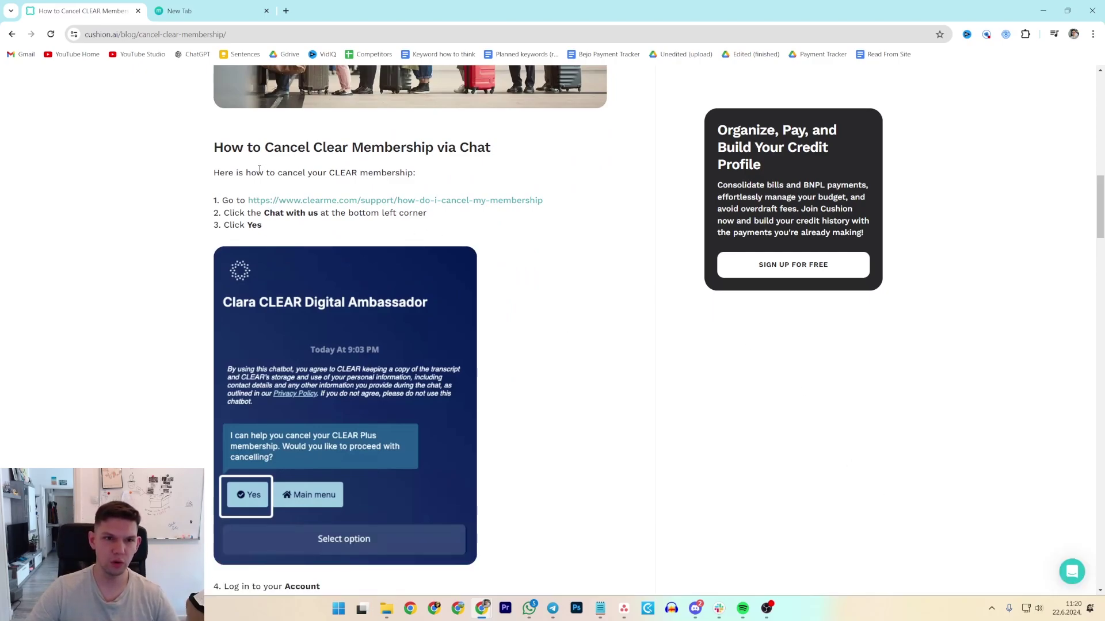
pyautogui.moveTo(258, 172); pyautogui.dragTo(421, 174)
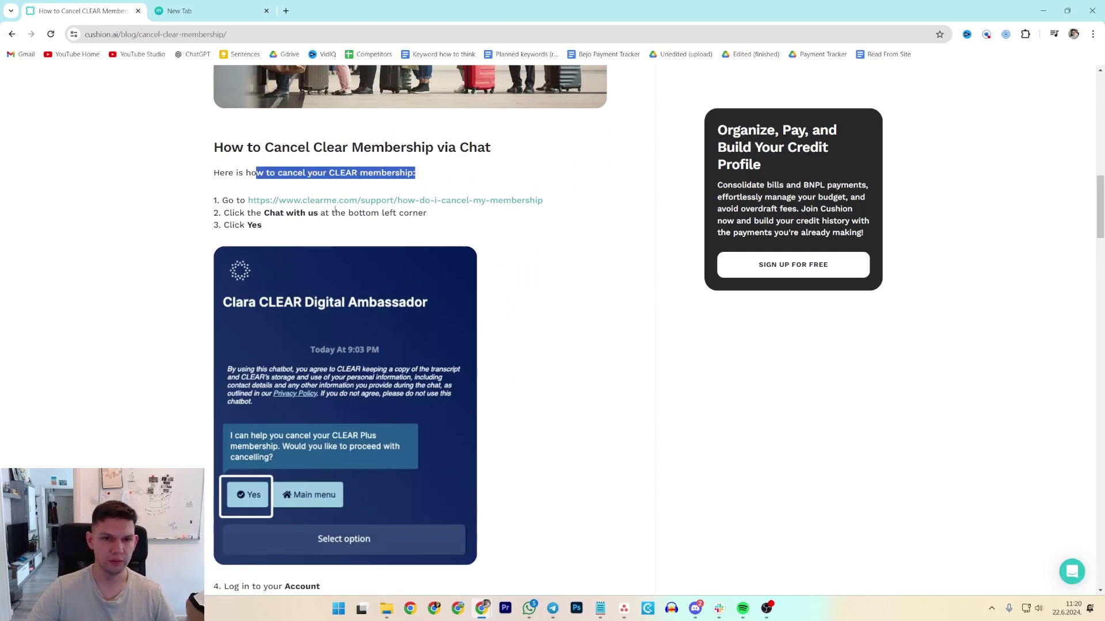
# Step: Highlight step 1 with the CLEAR support link, then chat steps 2 and 3
pyautogui.moveTo(544, 200); pyautogui.dragTo(218, 201)
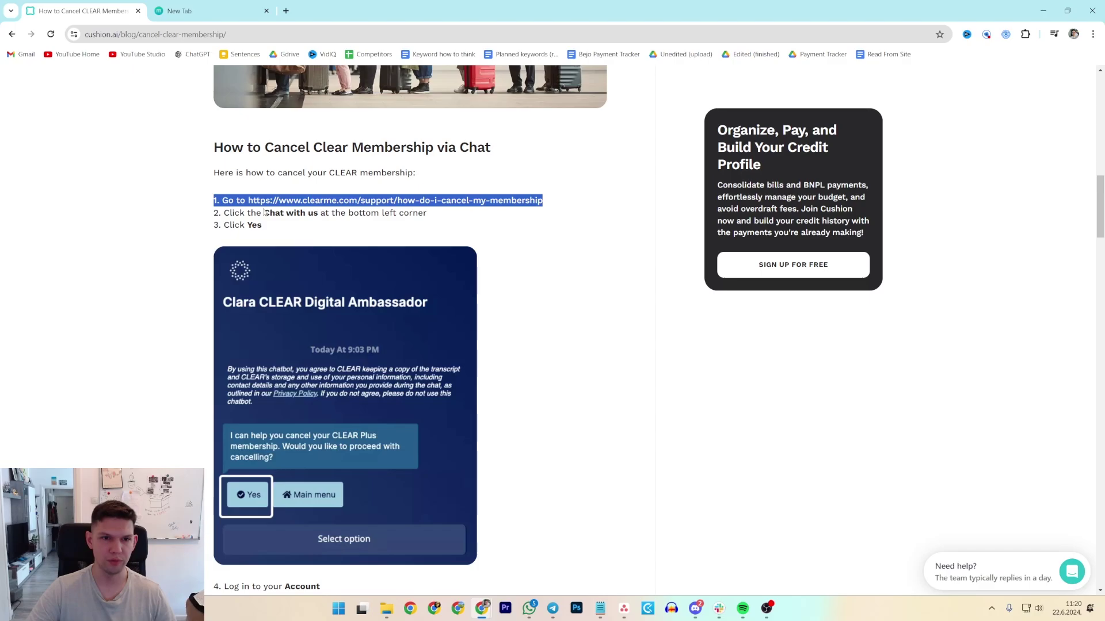
pyautogui.click(360, 235)
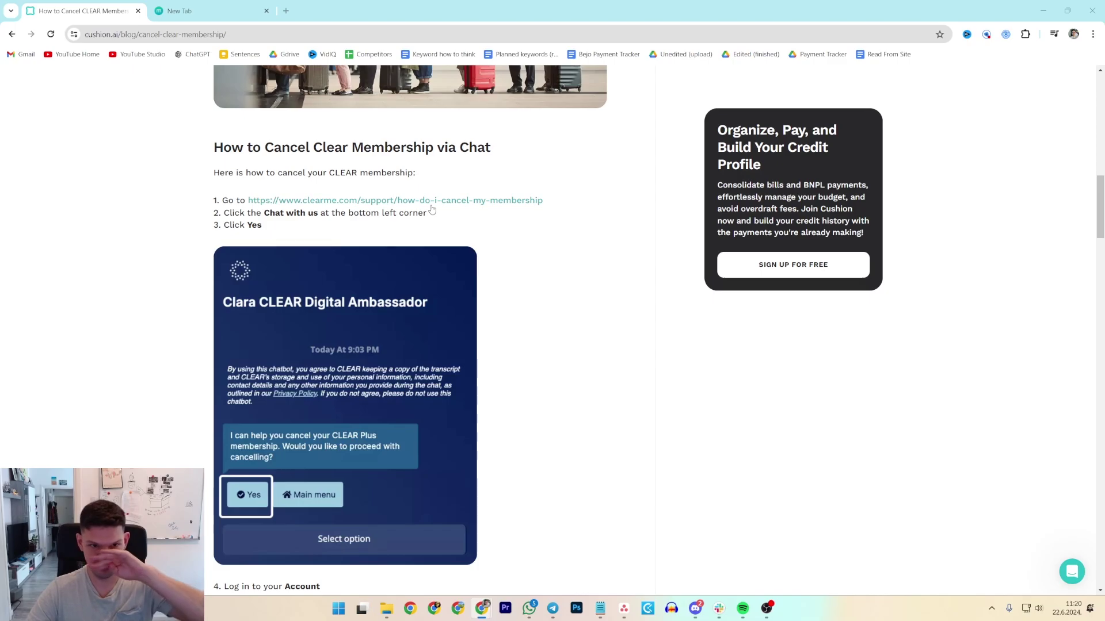
pyautogui.moveTo(264, 212); pyautogui.dragTo(434, 225)
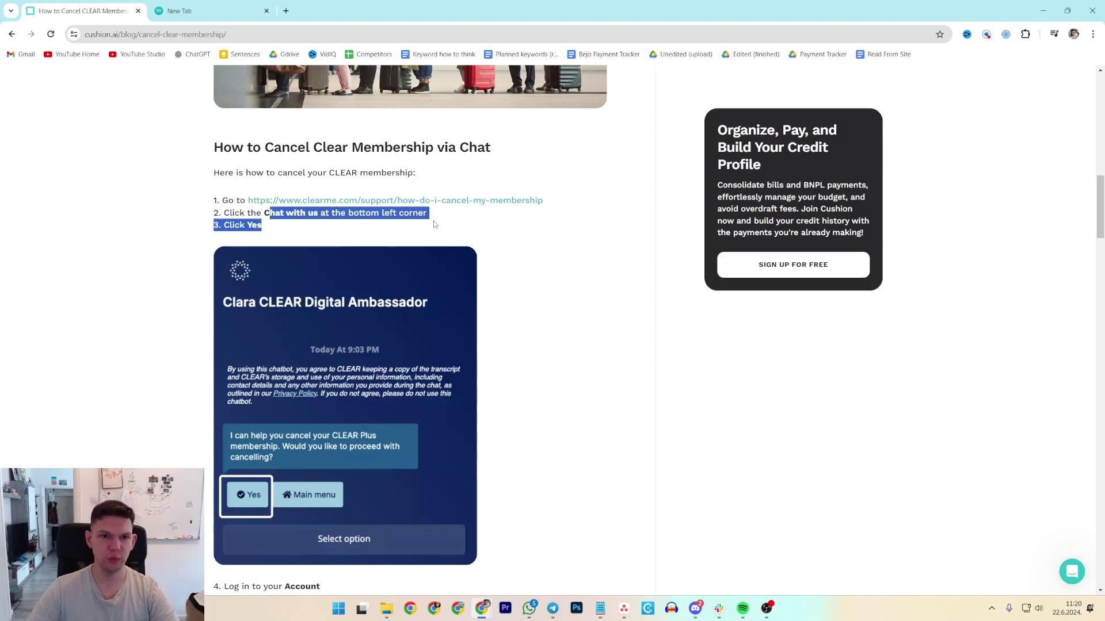
pyautogui.click(276, 224)
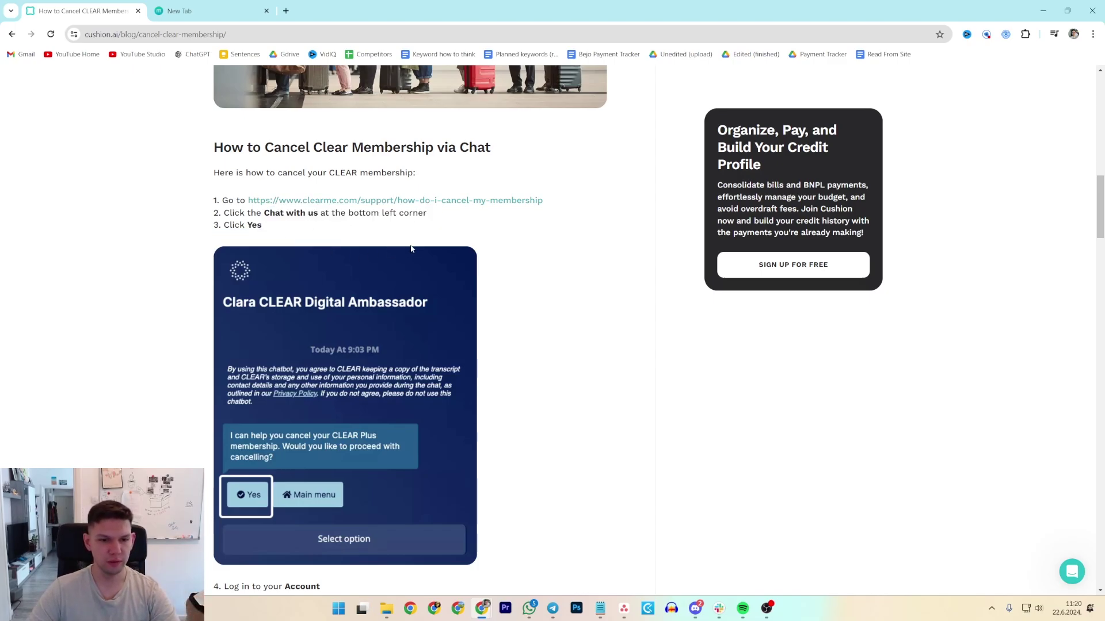
pyautogui.scroll(-2, 389, 247)
pyautogui.scroll(-2, 338, 347)
pyautogui.scroll(-2, 406, 293)
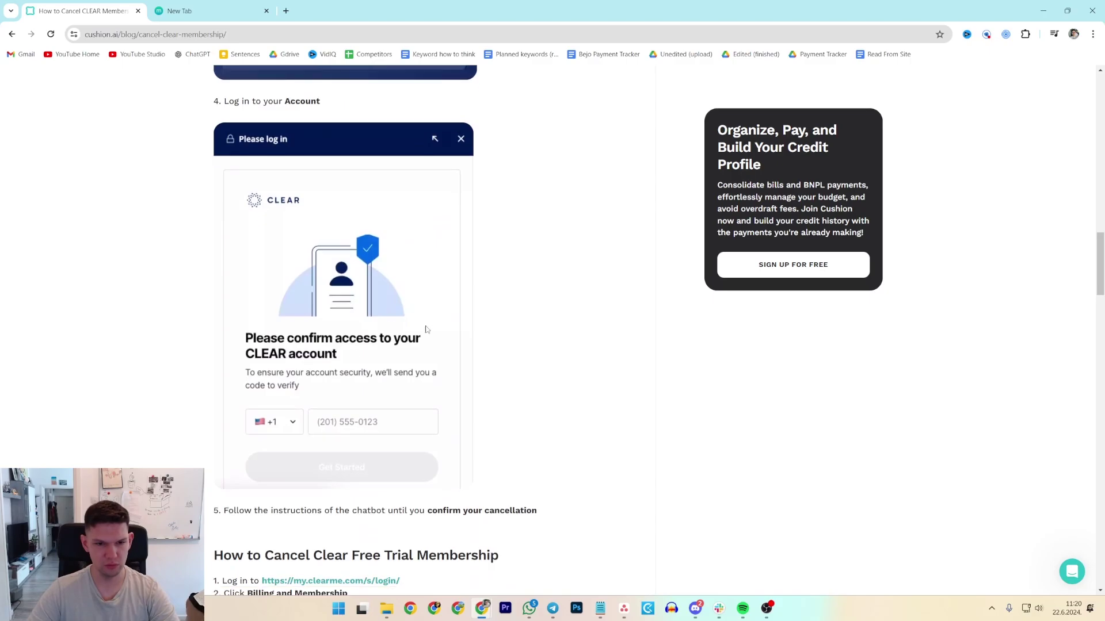
pyautogui.scroll(-2, 477, 262)
pyautogui.scroll(-2, 326, 253)
# Step: Highlight the Free Trial cancellation heading in the Cushion article
pyautogui.moveTo(282, 285); pyautogui.dragTo(498, 286)
pyautogui.click(453, 306)
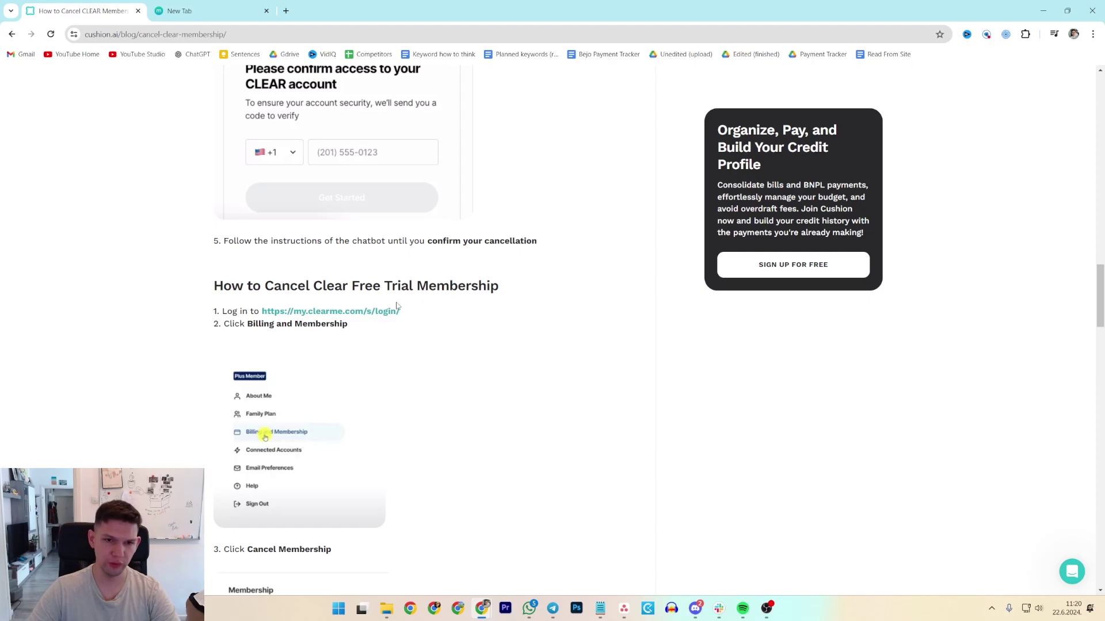
pyautogui.moveTo(373, 285); pyautogui.dragTo(523, 290)
pyautogui.moveTo(347, 324); pyautogui.dragTo(222, 311)
pyautogui.scroll(-1, 332, 312)
pyautogui.scroll(-1, 332, 311)
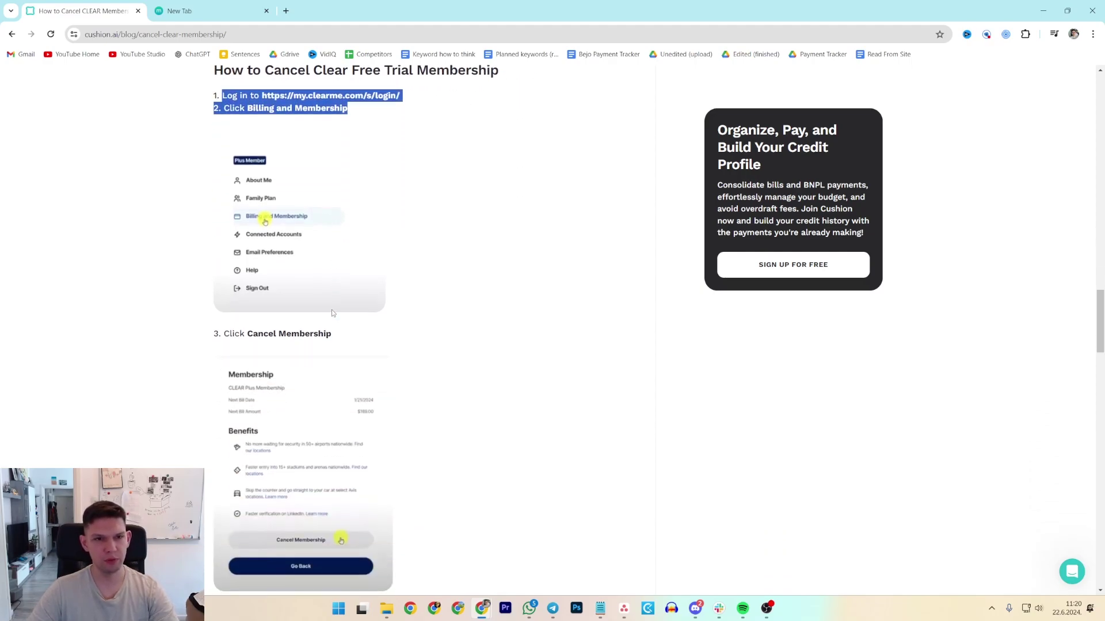
pyautogui.scroll(-2, 332, 311)
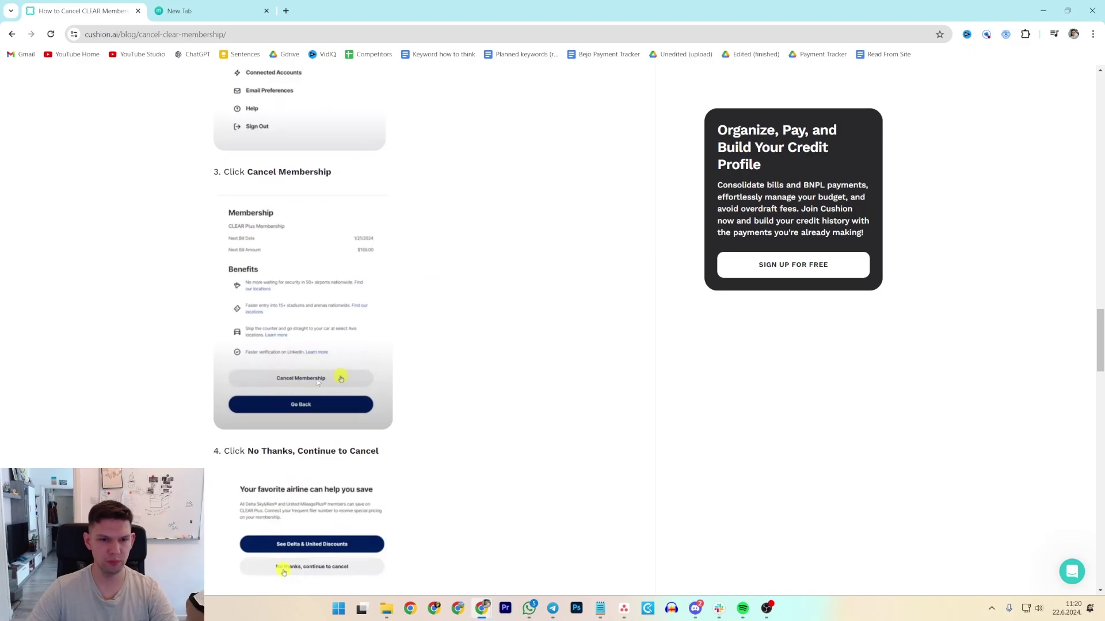
pyautogui.scroll(-2, 331, 378)
pyautogui.scroll(-1, 344, 368)
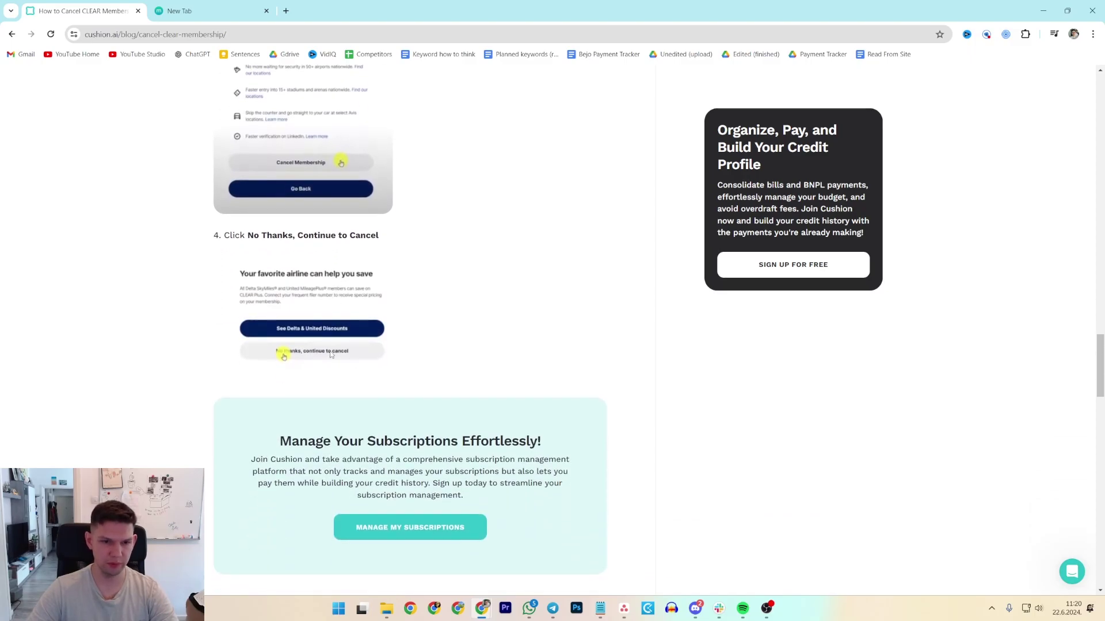
pyautogui.scroll(-1, 330, 354)
pyautogui.scroll(2, 331, 354)
pyautogui.scroll(-3, 504, 347)
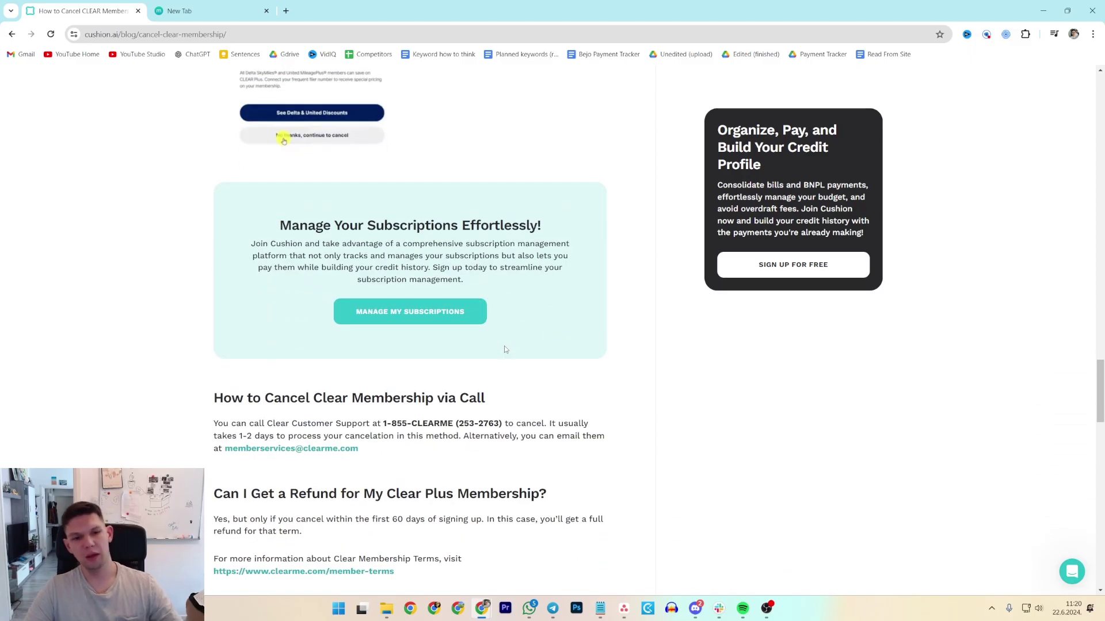
pyautogui.scroll(-2, 504, 347)
pyautogui.scroll(2, 516, 341)
pyautogui.scroll(1, 516, 340)
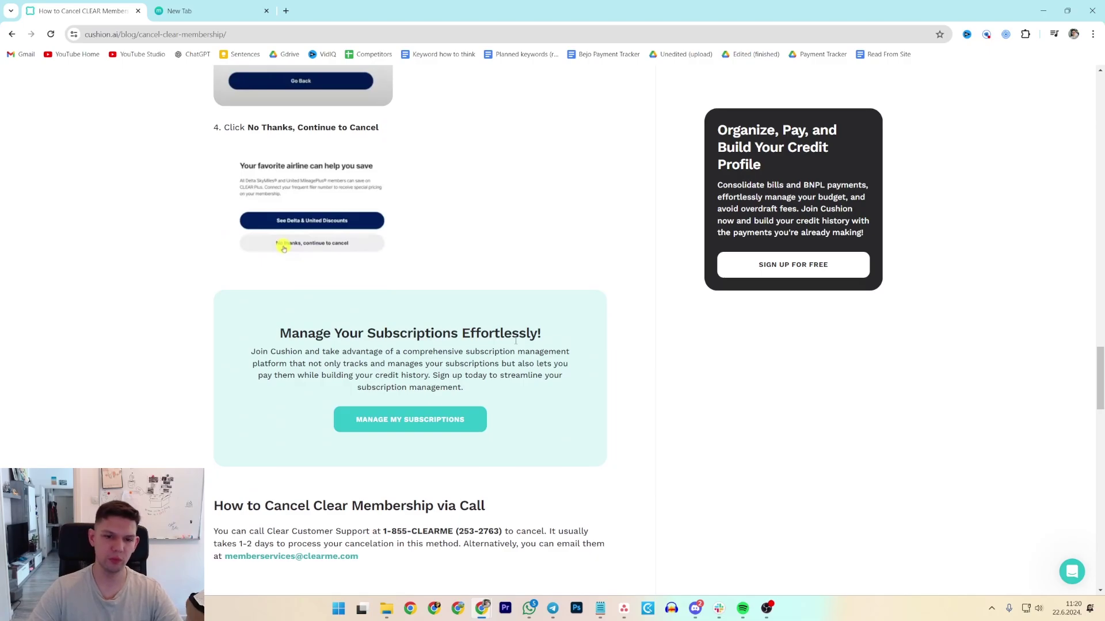